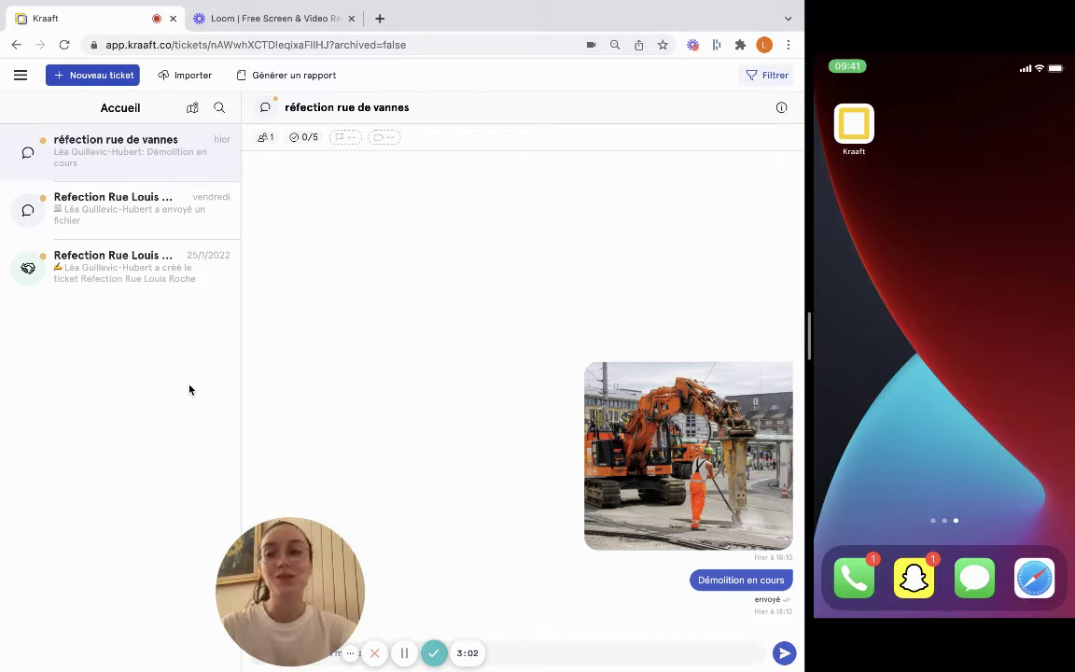
# Create a new automation in the automation management area
pyautogui.click(20, 76)
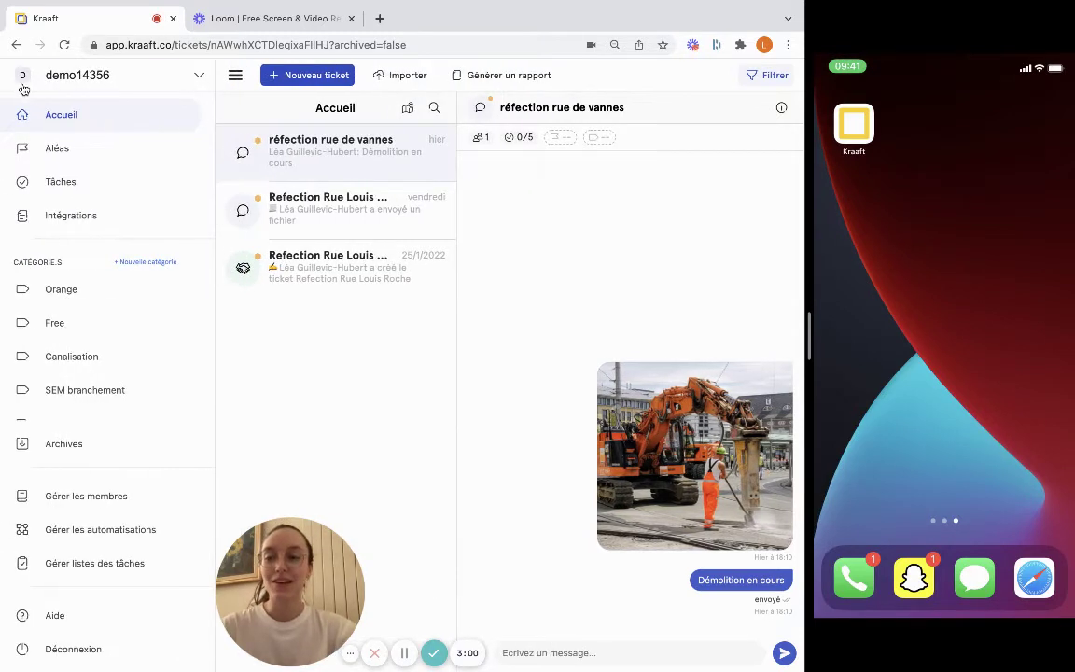
pyautogui.click(136, 532)
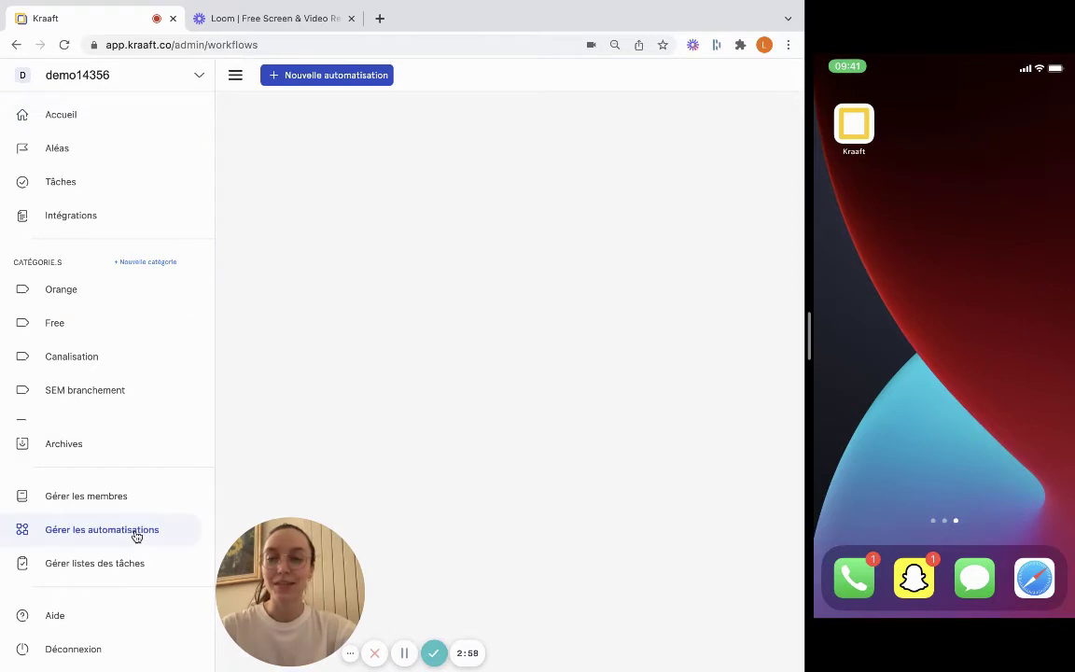
pyautogui.click(353, 78)
# Name the automation "Je suis nommé responsable d'une tâche"
pyautogui.moveTo(560, 159); pyautogui.dragTo(426, 160)
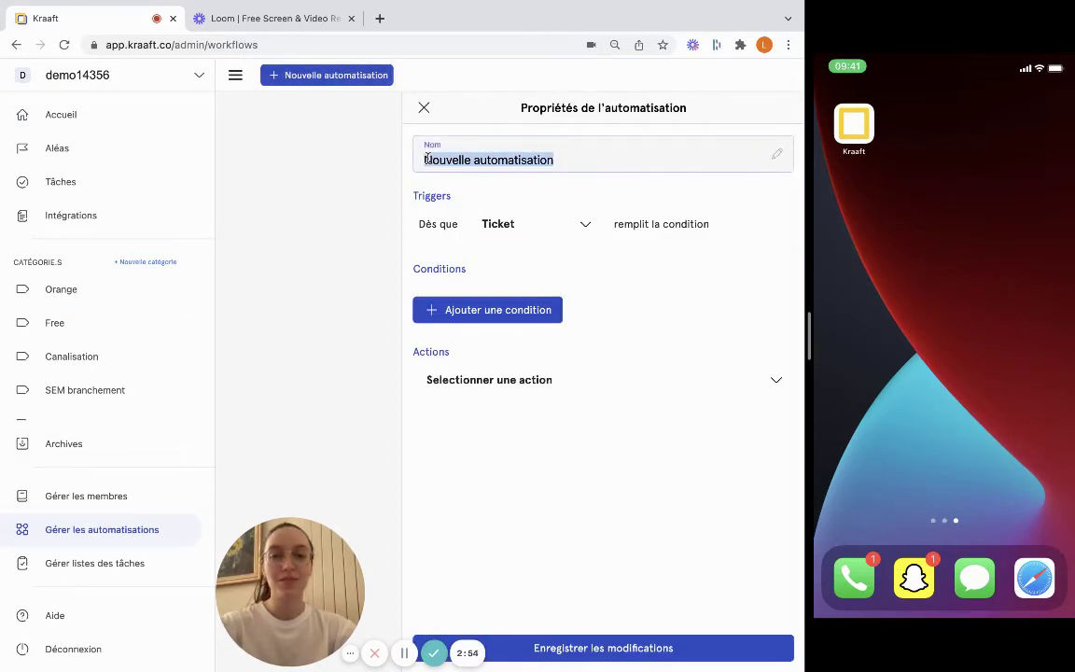
pyautogui.press('BackSpace')
pyautogui.write('Le')
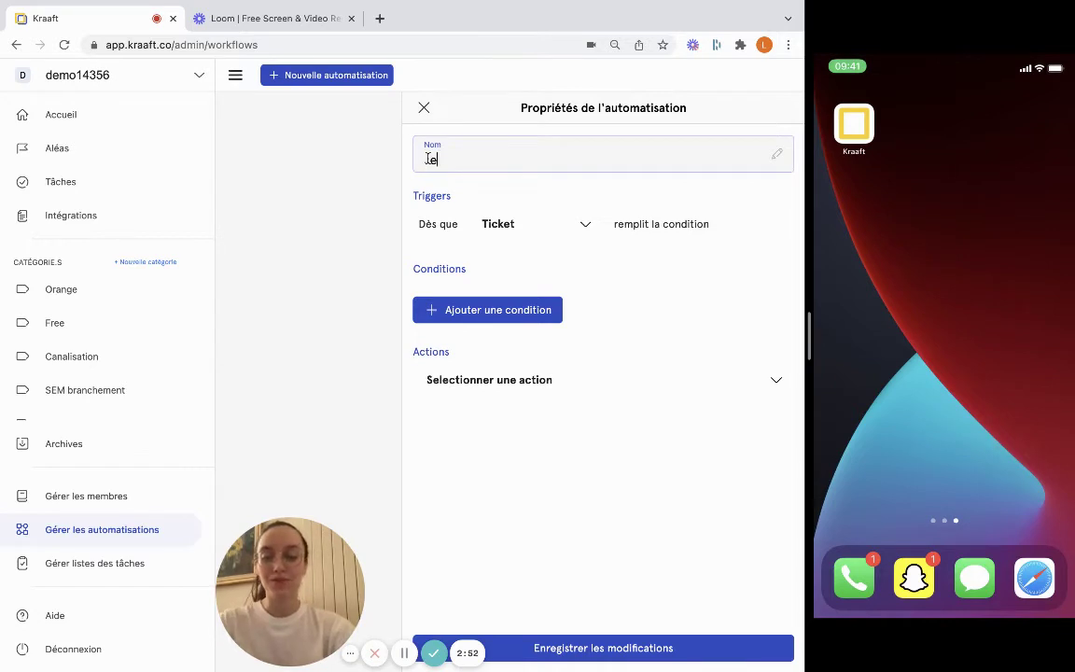
pyautogui.write(' suis nomm')
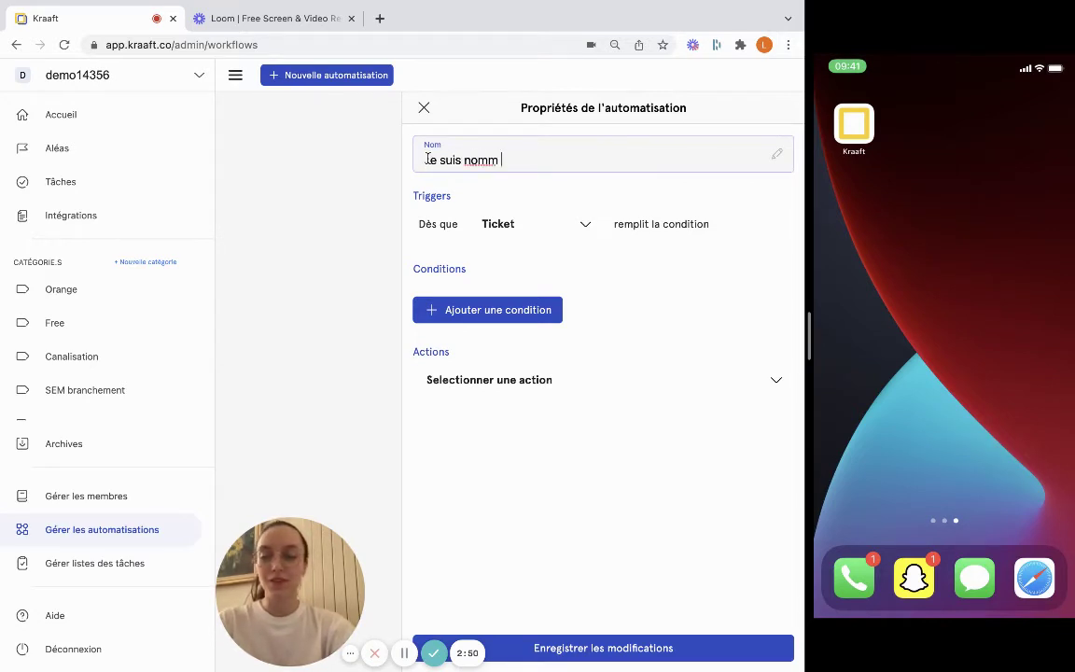
pyautogui.write('é repd')
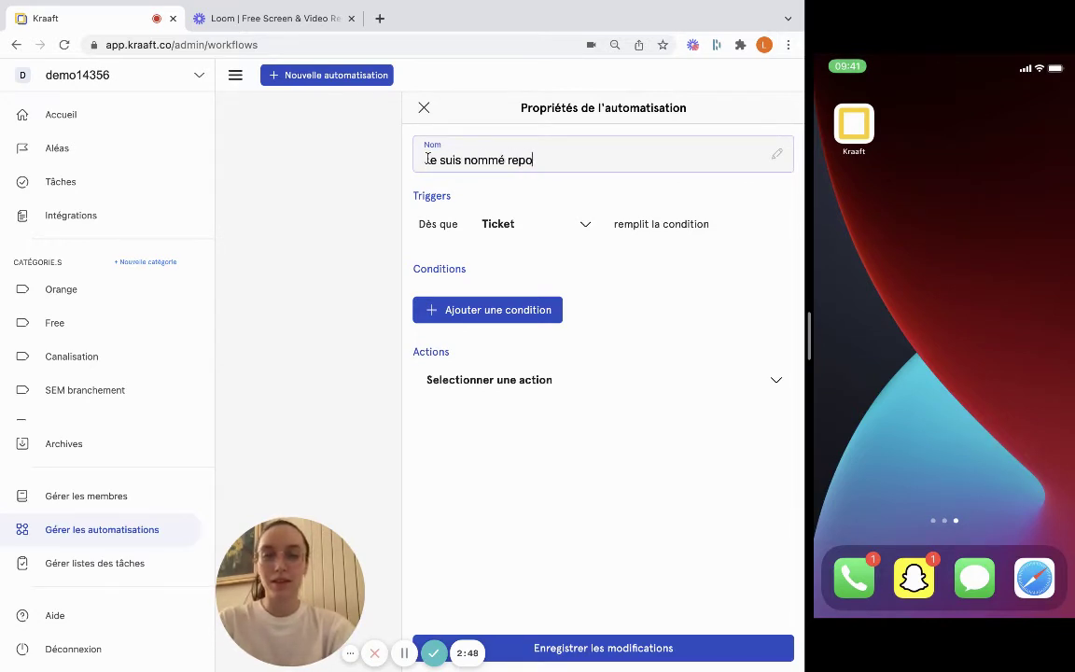
pyautogui.press('BackSpace')
pyautogui.press('BackSpace')
pyautogui.write("sponsable d'u")
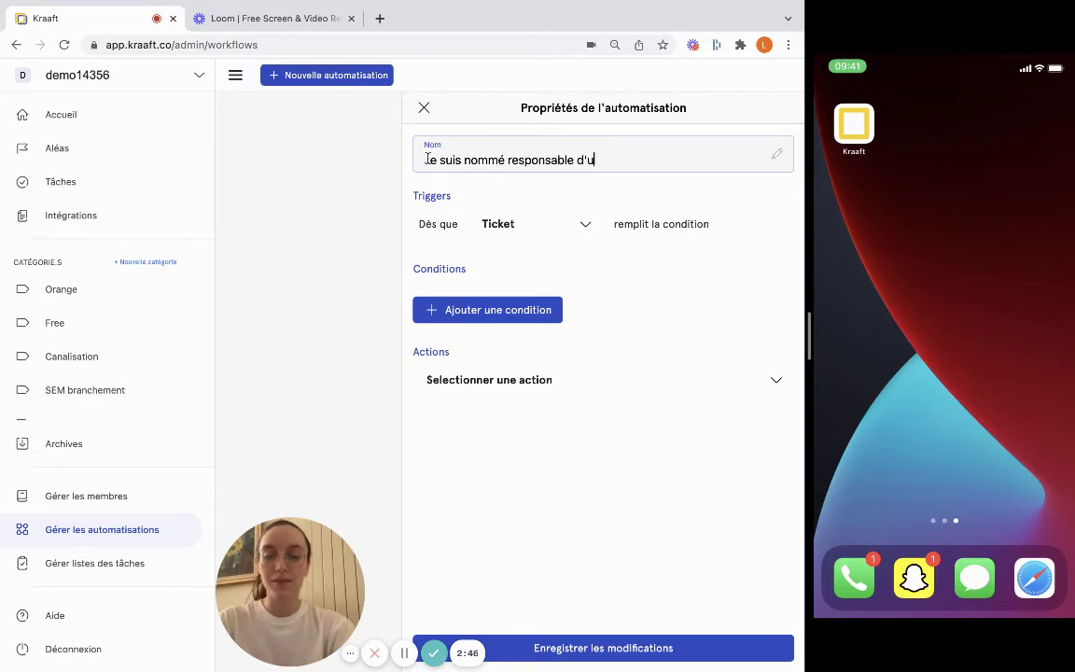
pyautogui.write('ne tâche')
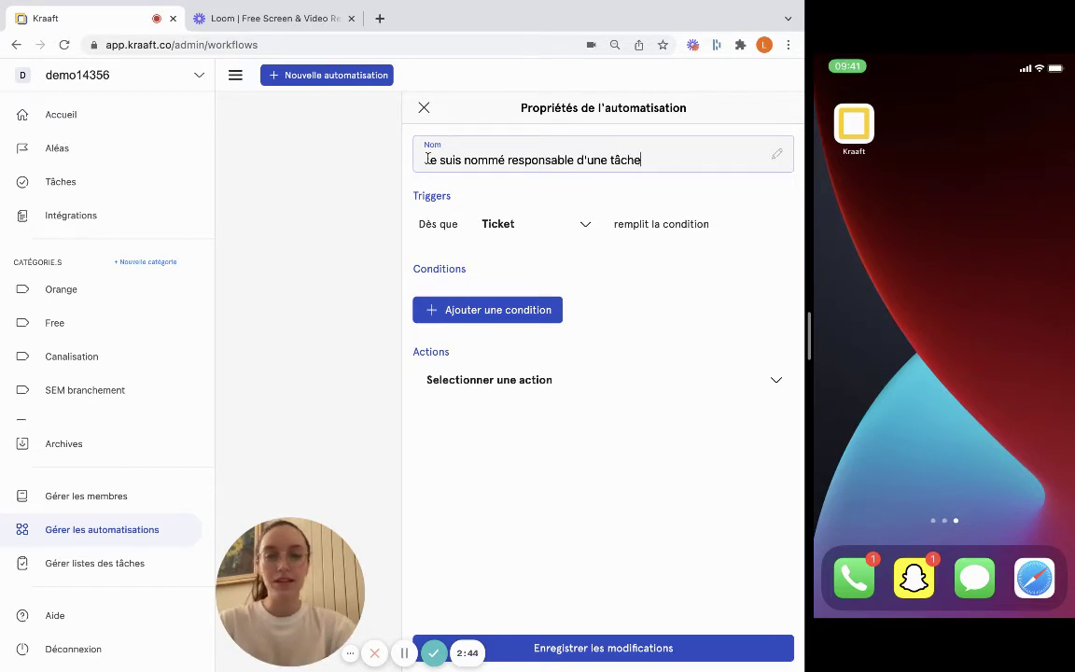
# Set the automation's trigger to Tâche and add the condition that Responsable "n'est pas vide"
pyautogui.click(523, 222)
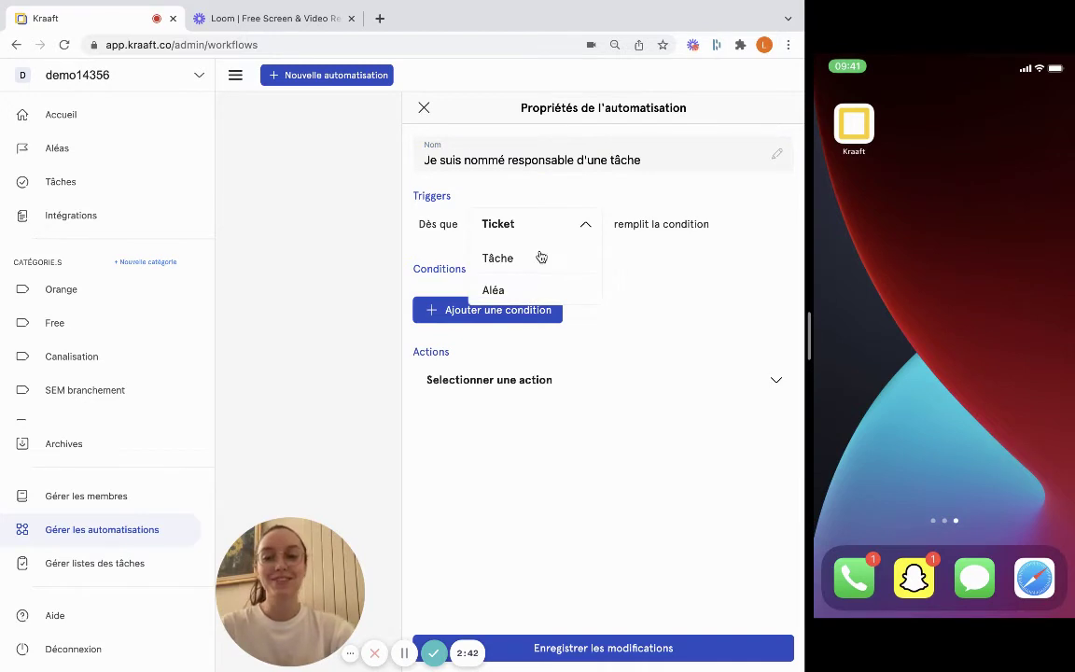
pyautogui.click(544, 262)
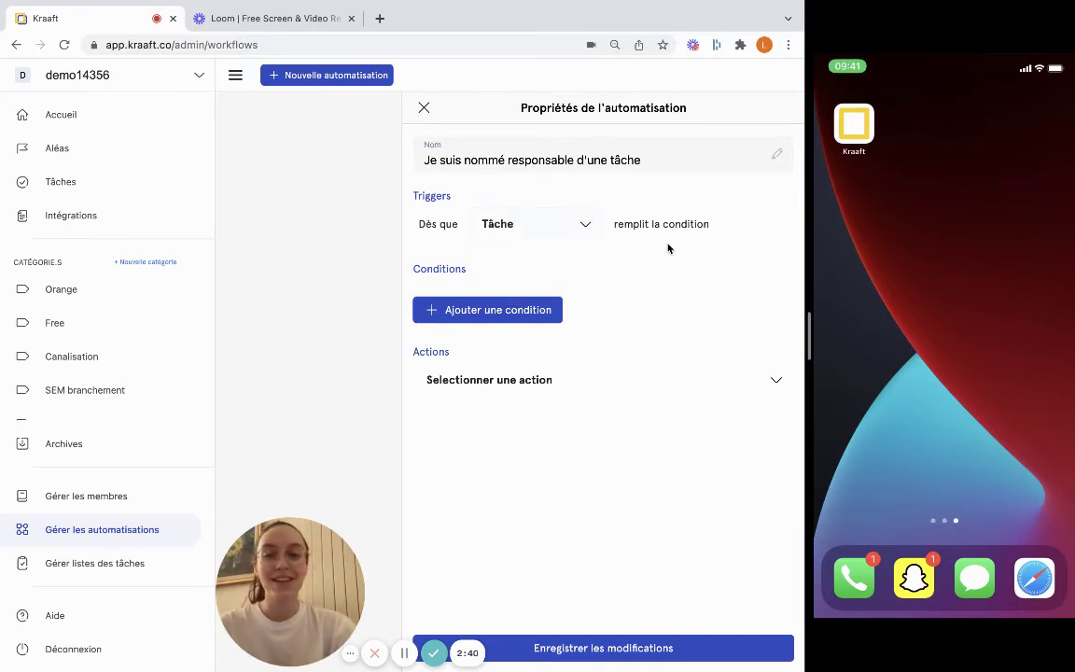
pyautogui.click(524, 311)
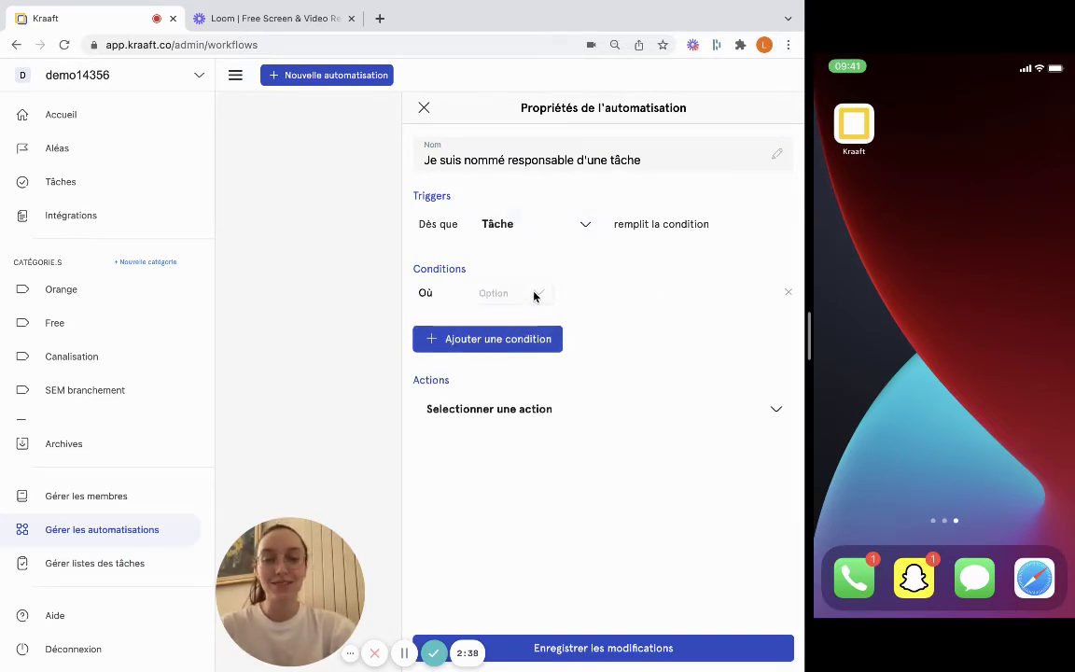
pyautogui.click(536, 295)
pyautogui.click(543, 409)
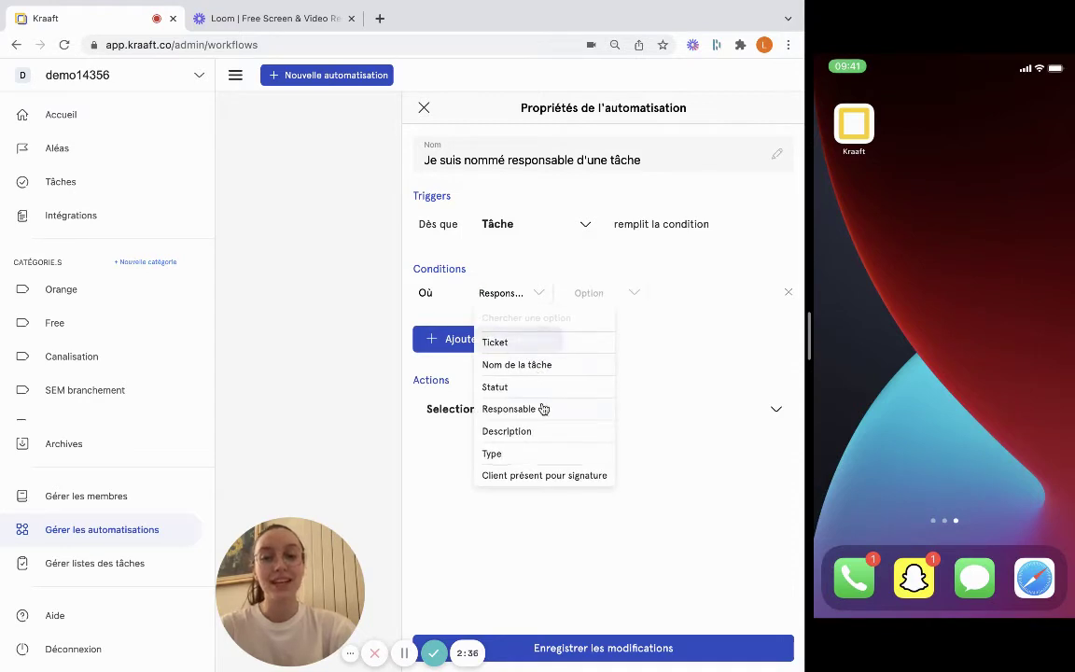
pyautogui.click(632, 293)
pyautogui.click(621, 453)
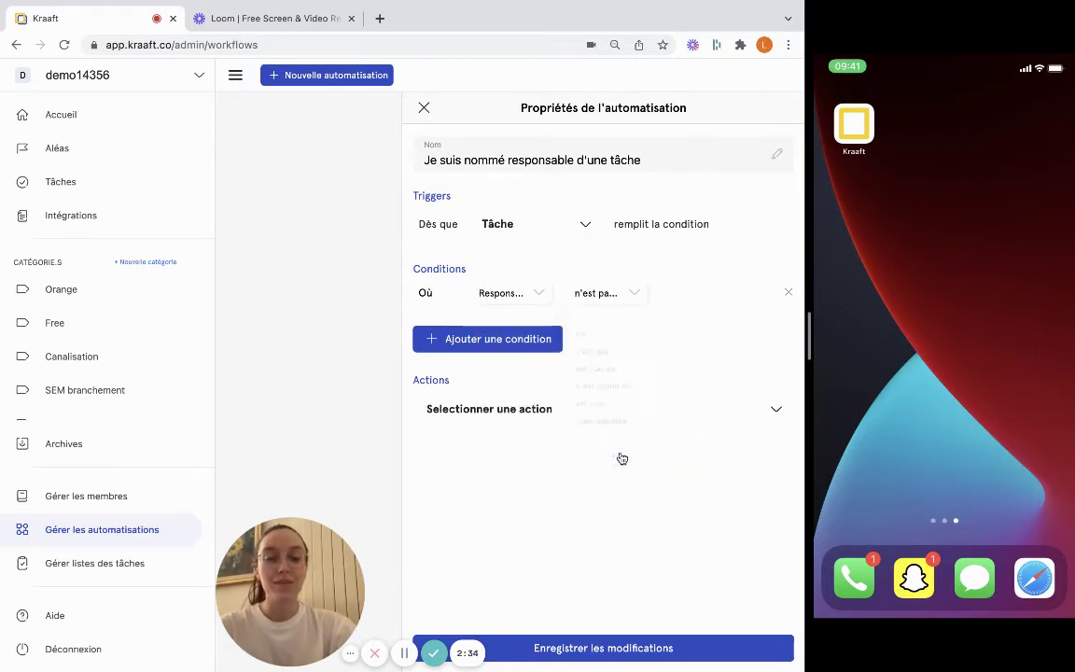
# Set the action to "Envoyer une notification" with "[Tâche] Responsable" as the recipient
pyautogui.click(542, 408)
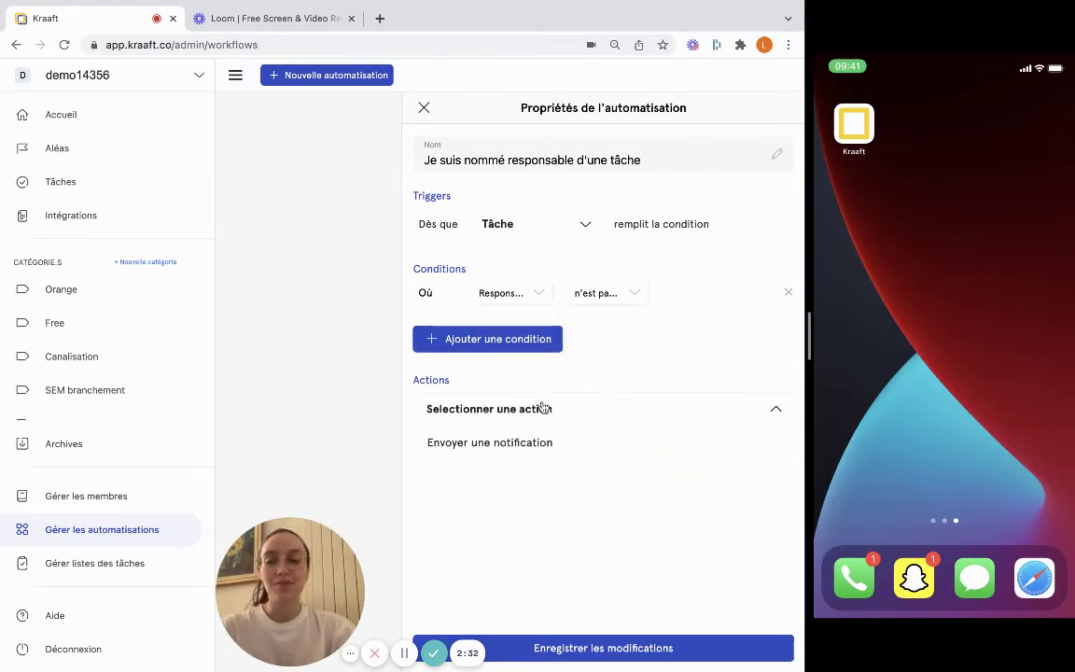
pyautogui.click(550, 440)
pyautogui.click(551, 446)
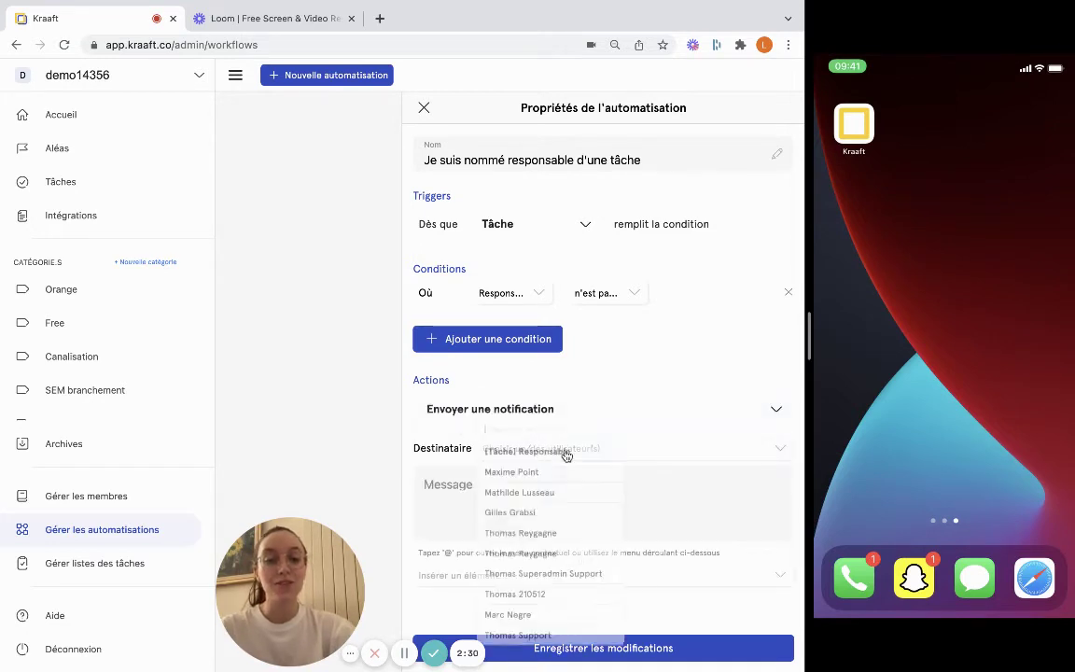
pyautogui.click(564, 452)
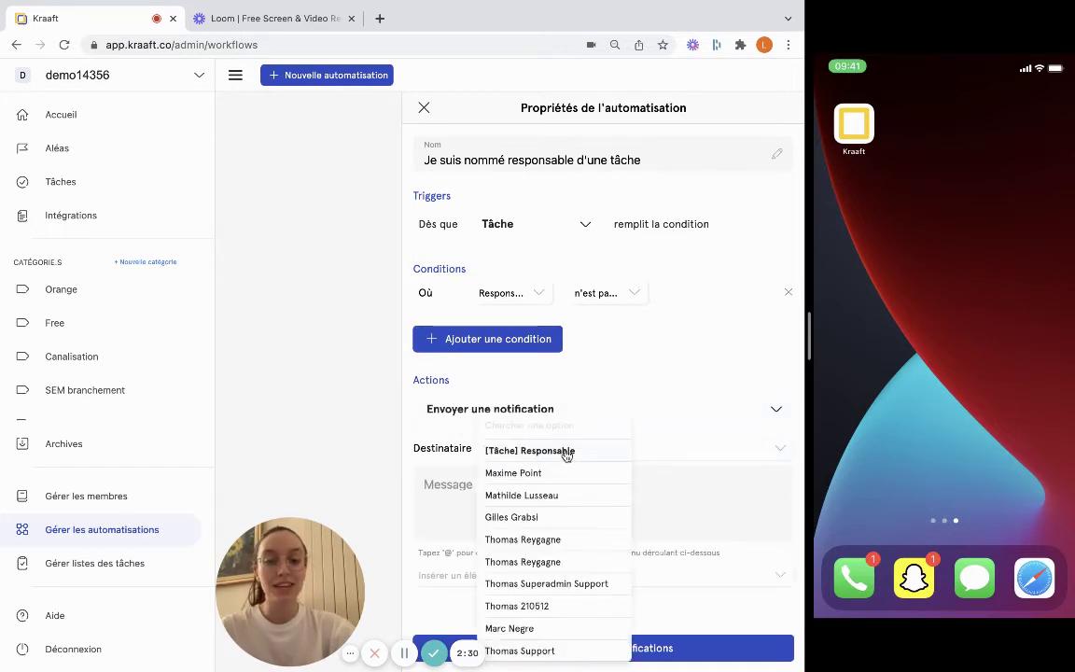
# Write the message "Je suis reponsable de la tâche" followed by the "Nom de la tâche" element, and save the automation
pyautogui.click(463, 487)
pyautogui.click(527, 488)
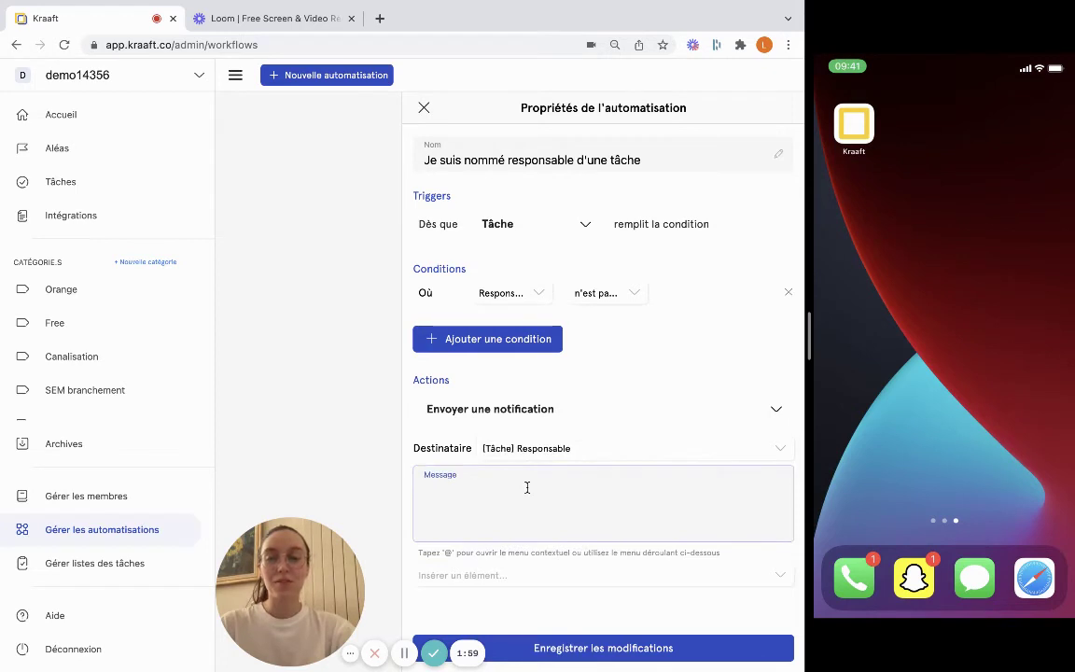
pyautogui.write('Je ')
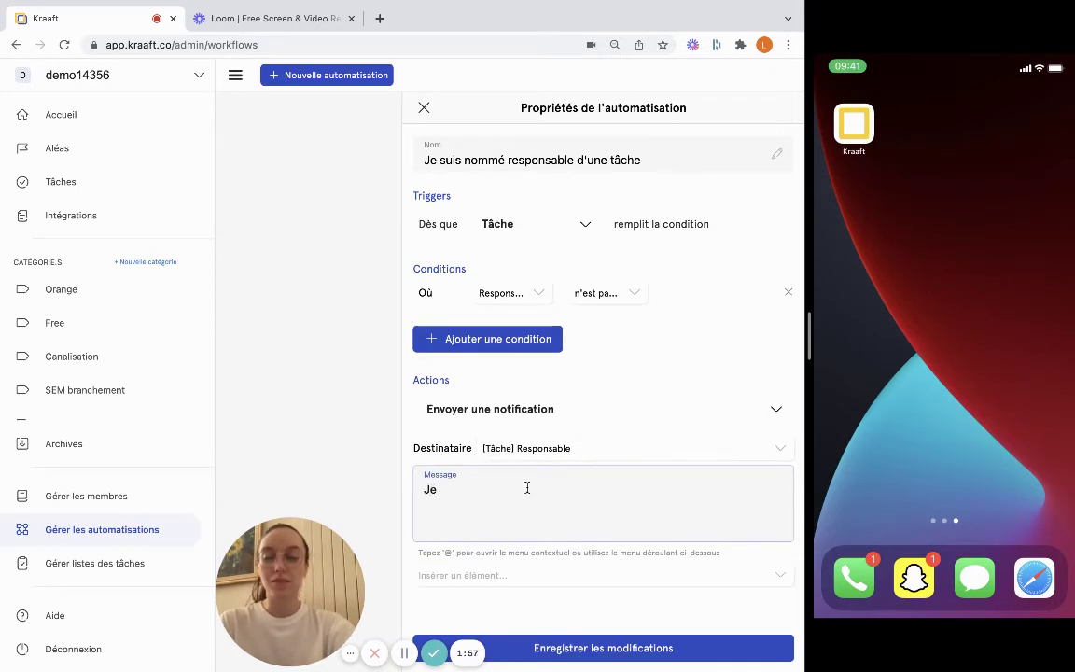
pyautogui.write('suis reponsable de la')
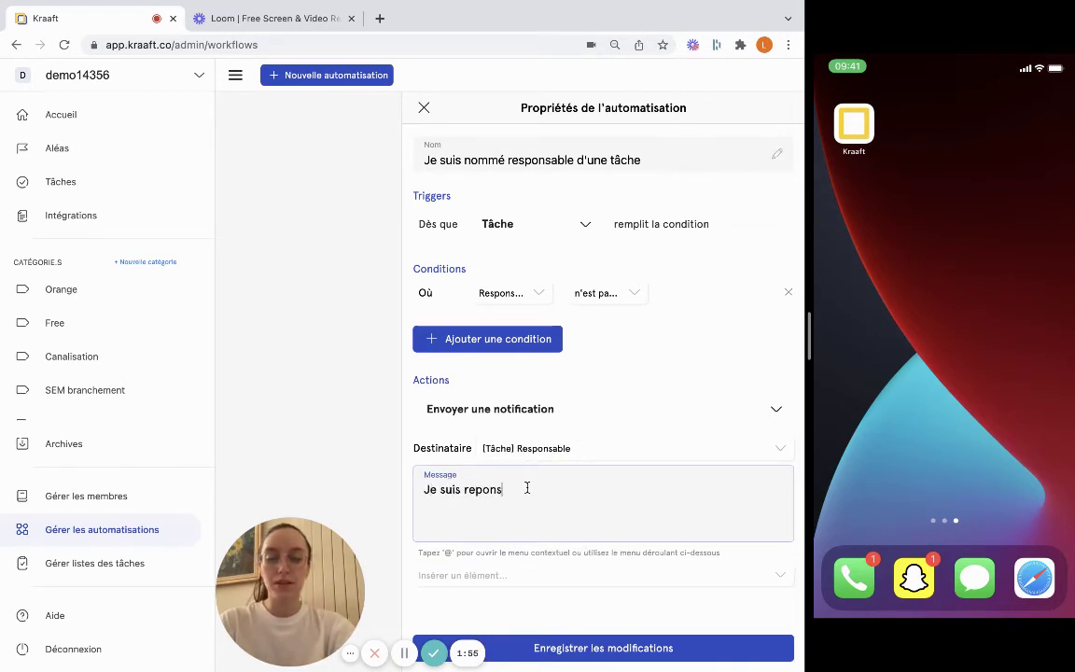
pyautogui.write(' tâche')
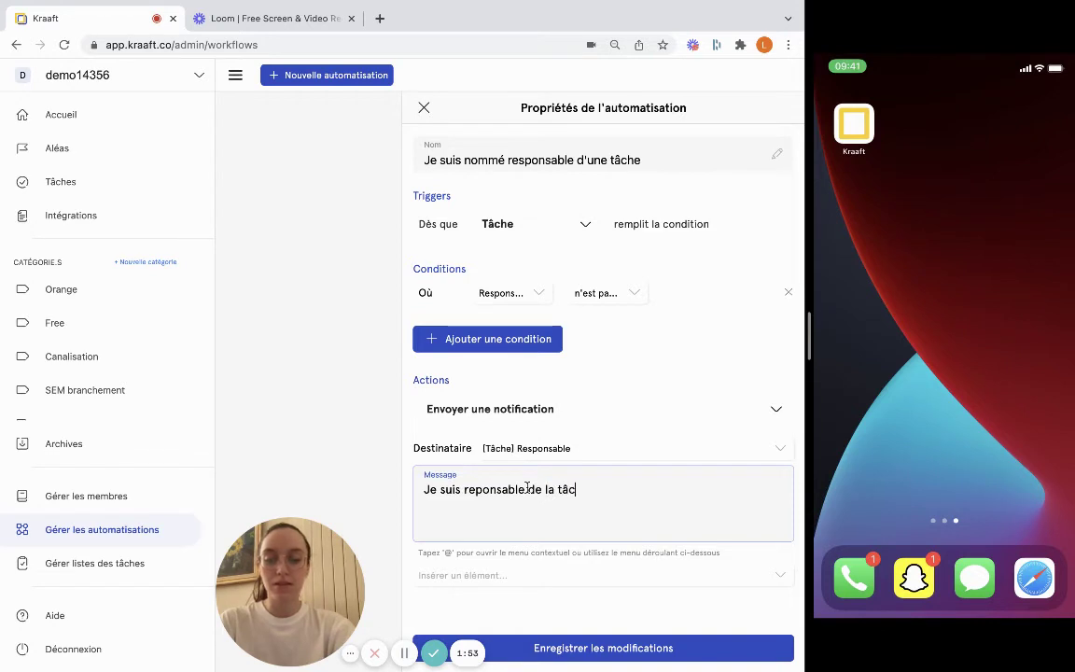
pyautogui.click(549, 575)
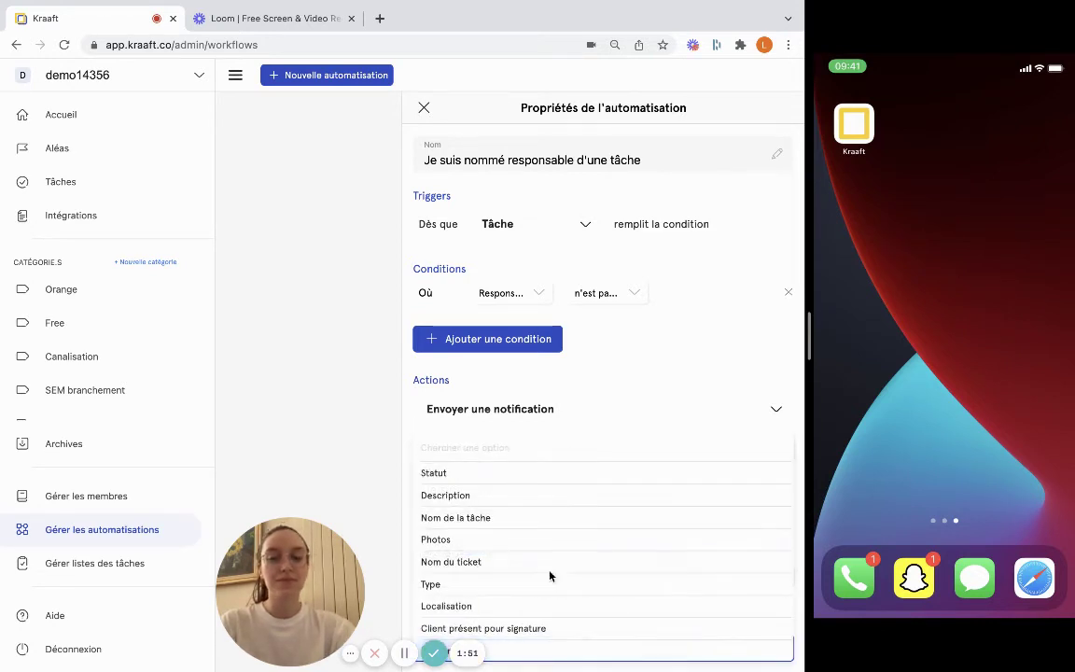
pyautogui.click(533, 520)
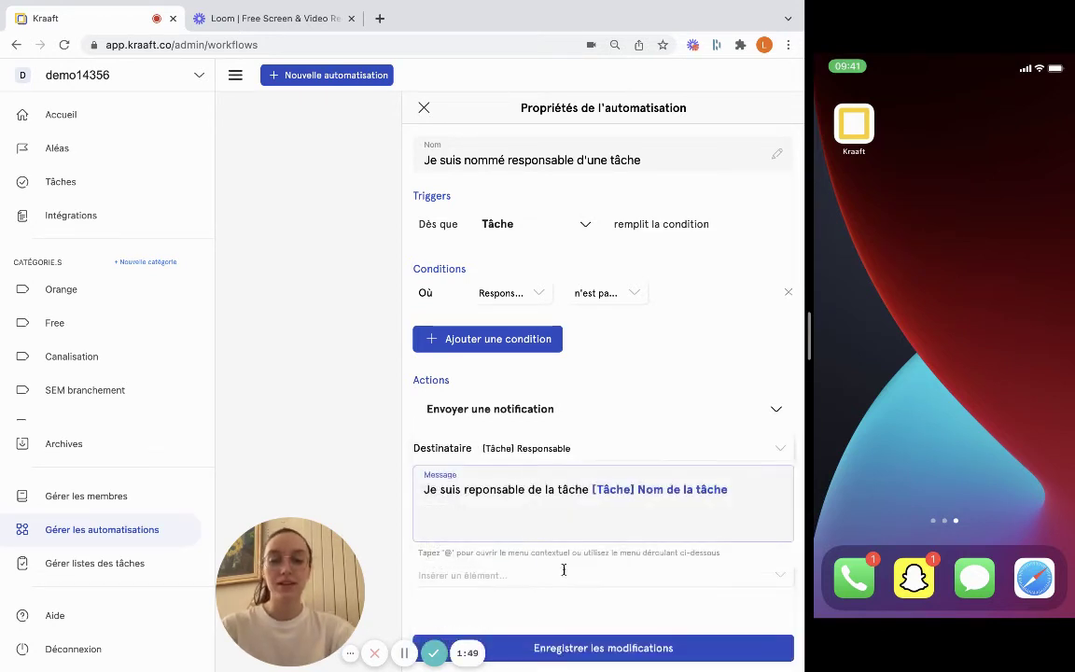
pyautogui.click(608, 647)
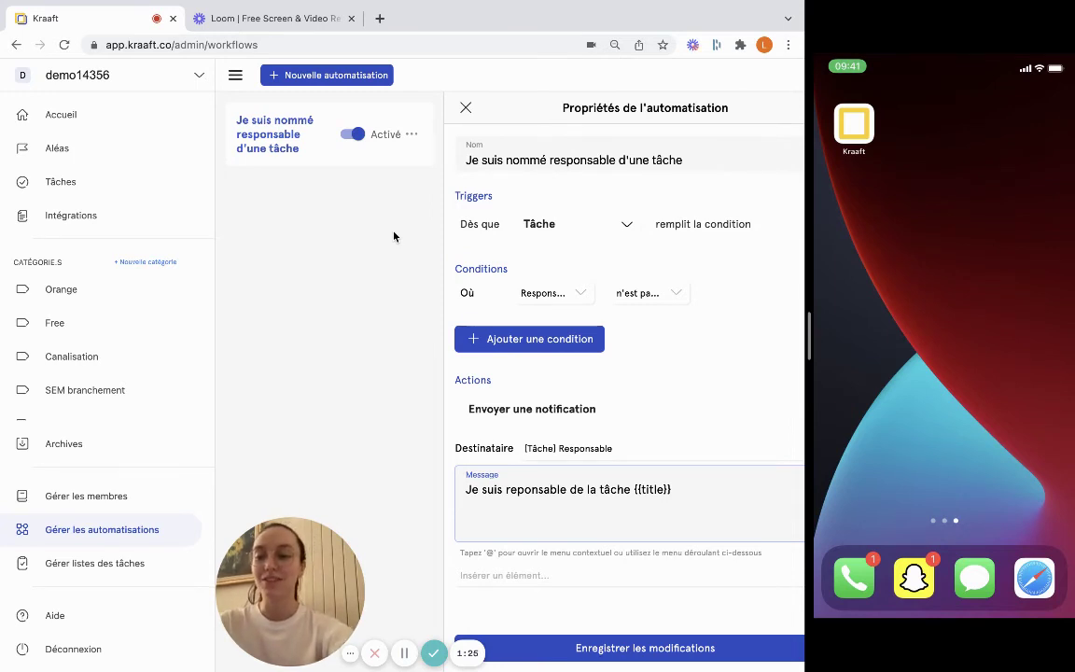
# Assign the team member's own name as Responsable of the Excavation task in the "réfection rue de vannes" ticket
pyautogui.click(106, 115)
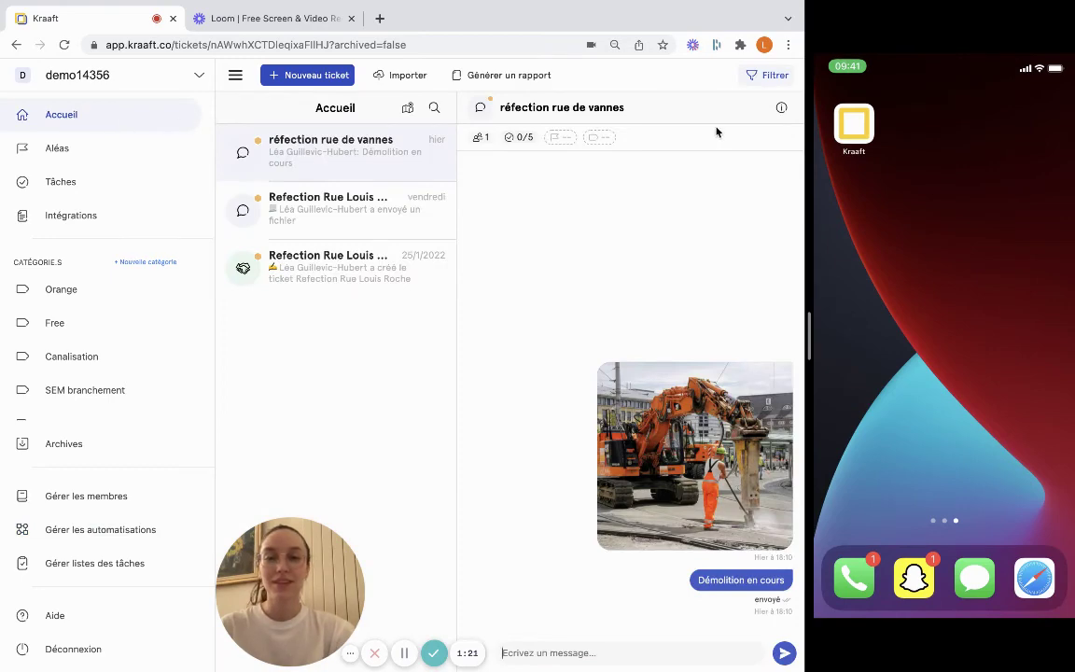
pyautogui.click(782, 108)
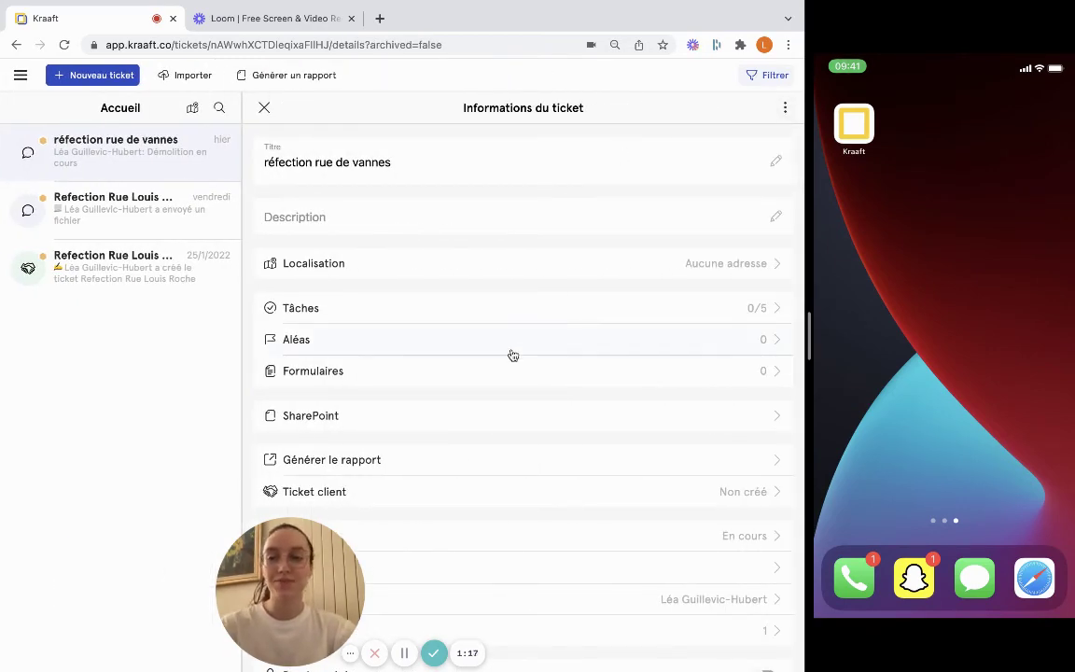
pyautogui.click(512, 311)
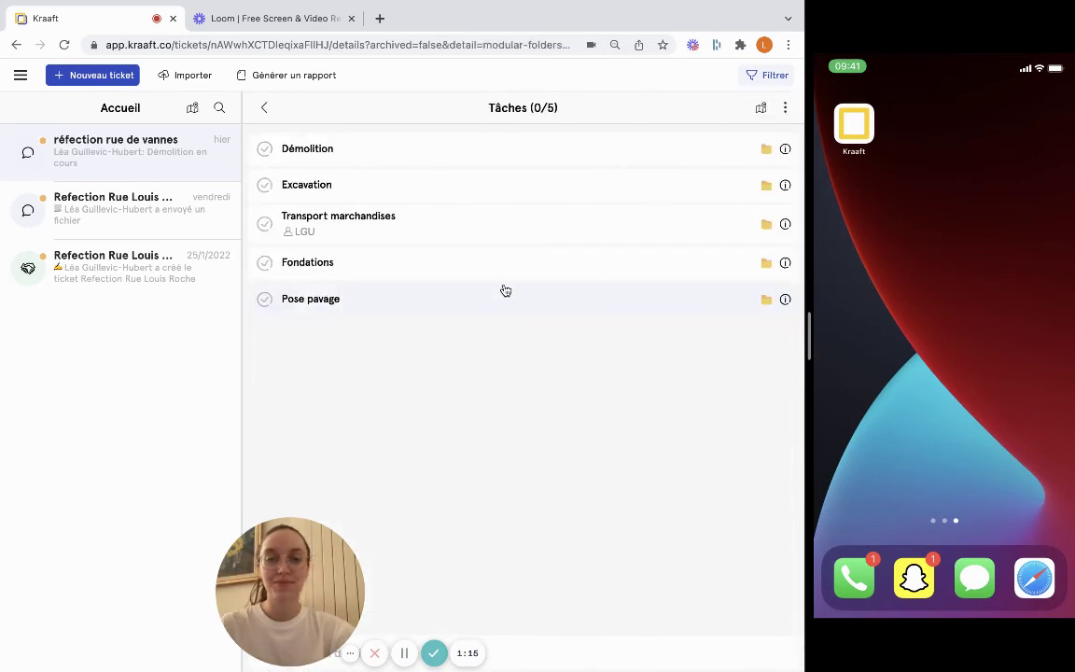
pyautogui.click(526, 183)
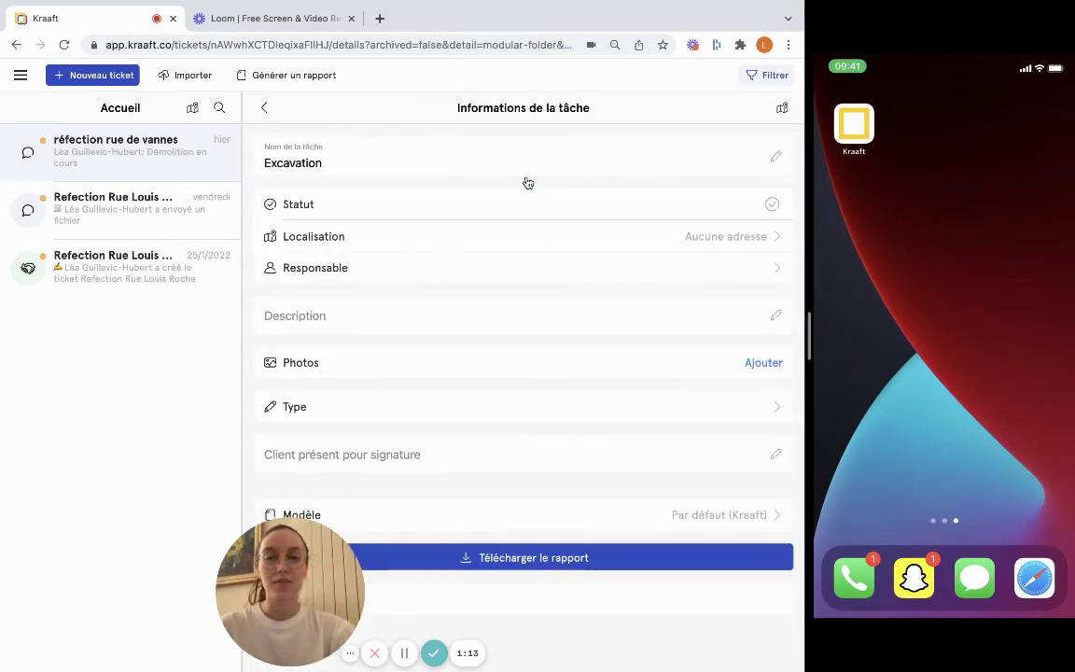
pyautogui.click(542, 269)
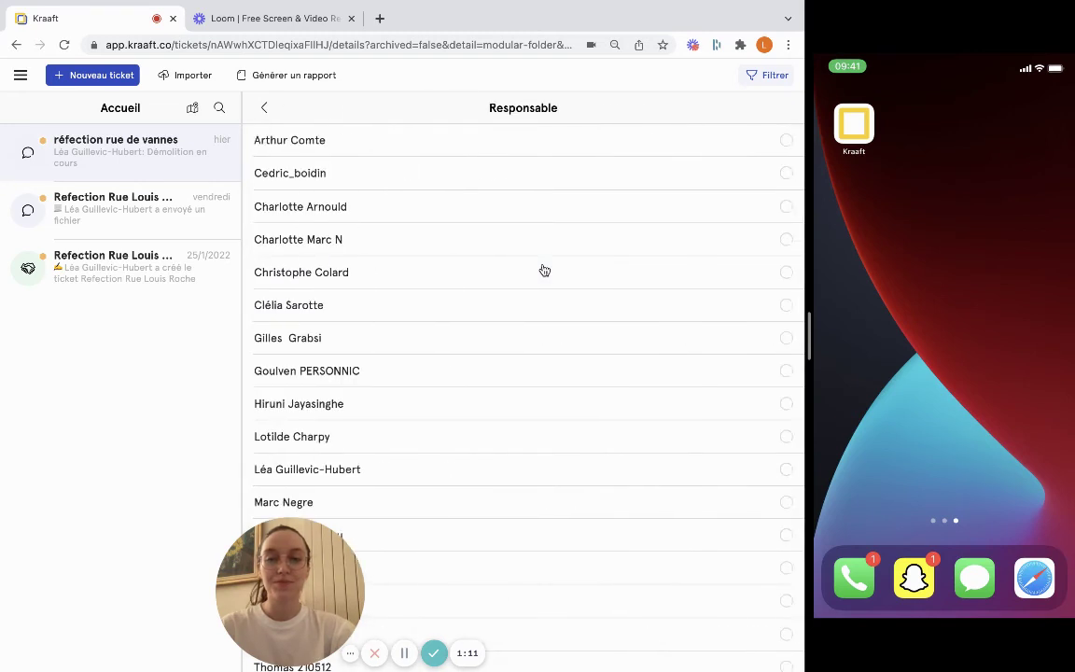
pyautogui.scroll(-2, 490, 396)
pyautogui.click(438, 408)
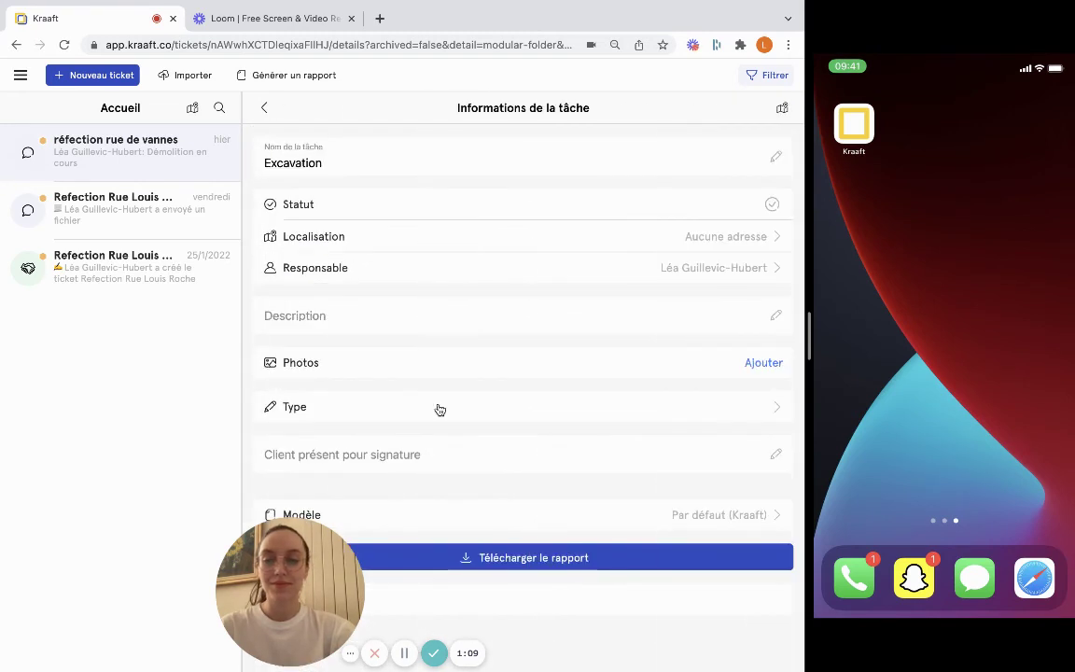